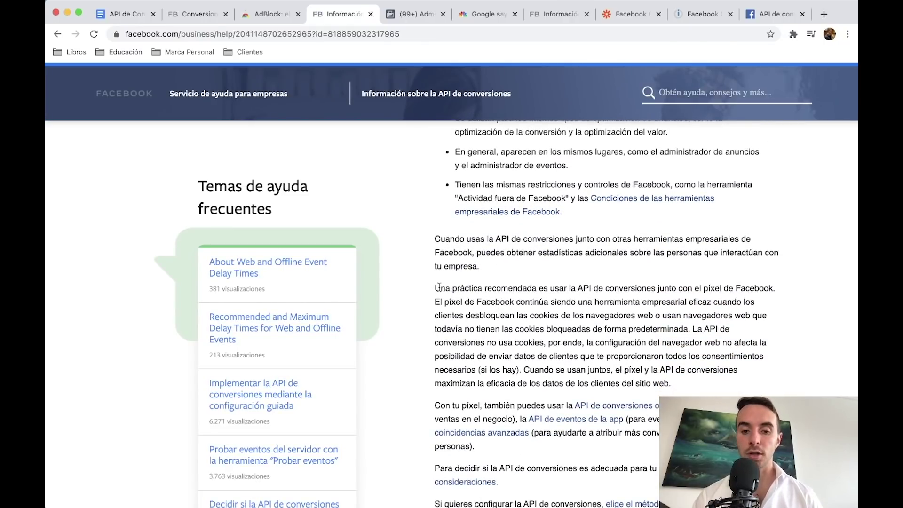
# - Highlight the help article's recommendation to use the API de conversiones with the pixel, and the sentence on their combined effectiveness
pyautogui.moveTo(436, 288); pyautogui.dragTo(575, 284)
pyautogui.click(588, 282)
pyautogui.moveTo(435, 288); pyautogui.dragTo(780, 285)
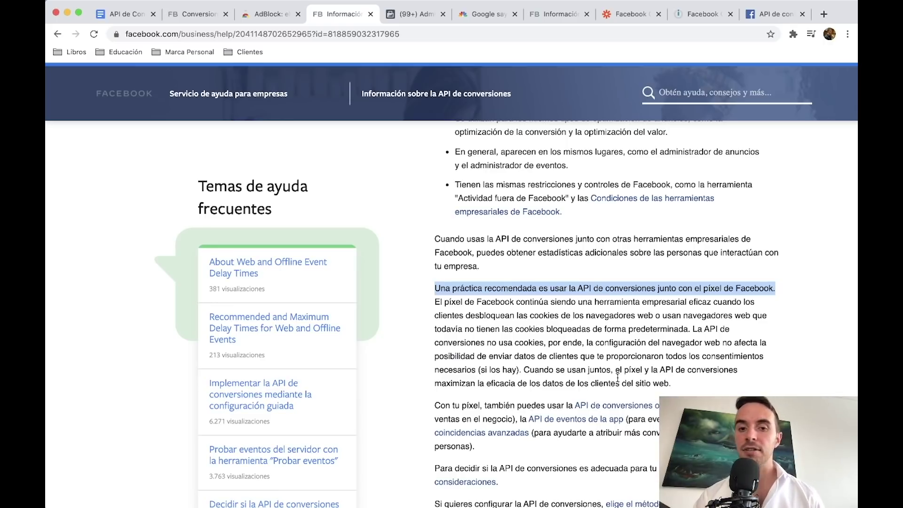
pyautogui.click(554, 370)
pyautogui.moveTo(524, 369); pyautogui.dragTo(683, 385)
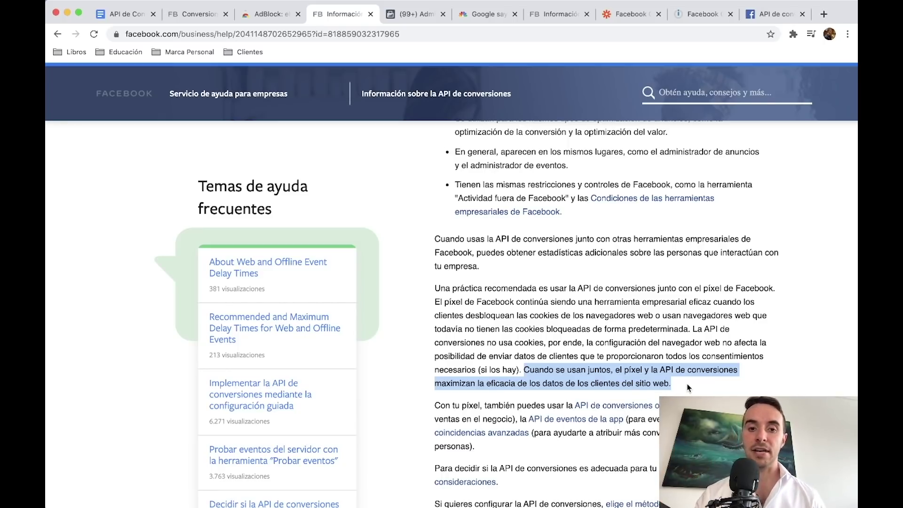
# - Switch to the Facebook Events Manager page, view where Administrador de eventos sits among the shortcuts, and close the shortcut list
pyautogui.click(413, 13)
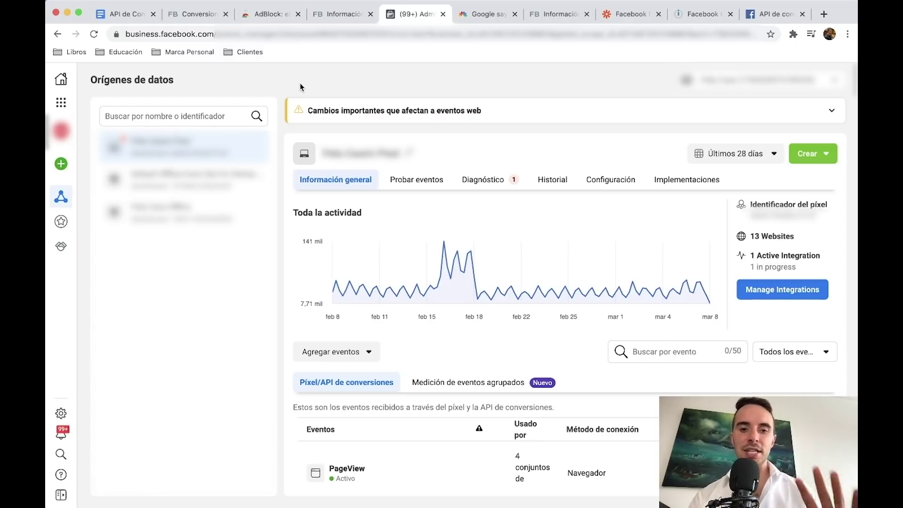
pyautogui.click(61, 103)
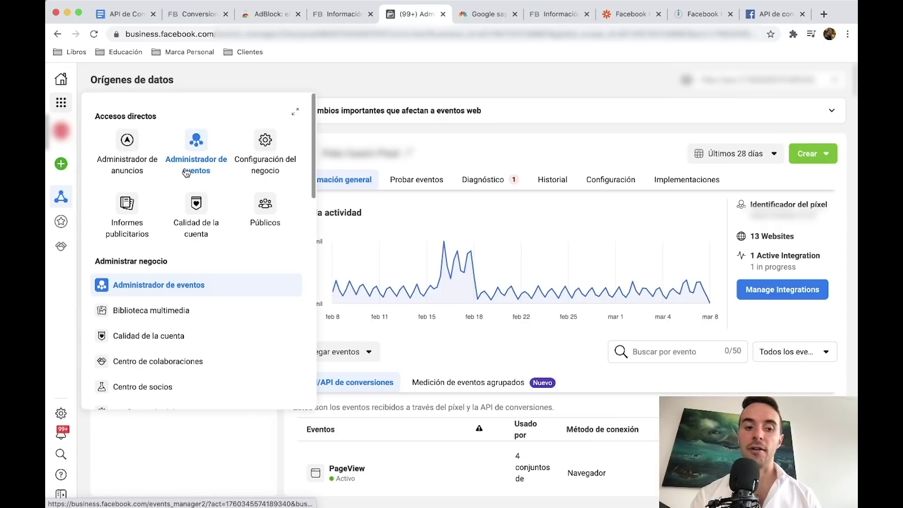
pyautogui.click(385, 80)
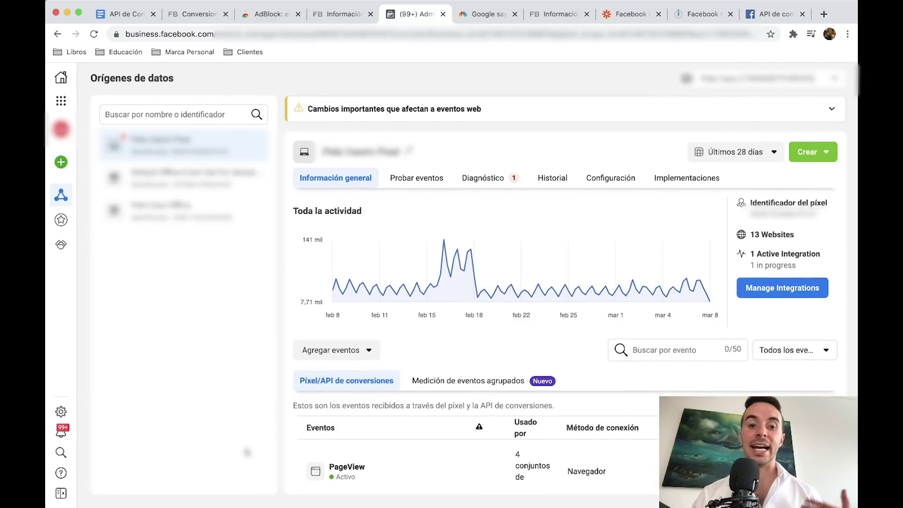
# - Inspect the expanded details of the Agregar al carrito and Iniciar pago events, collapsing each one after viewing
pyautogui.scroll(-3, 442, 461)
pyautogui.scroll(-3, 442, 461)
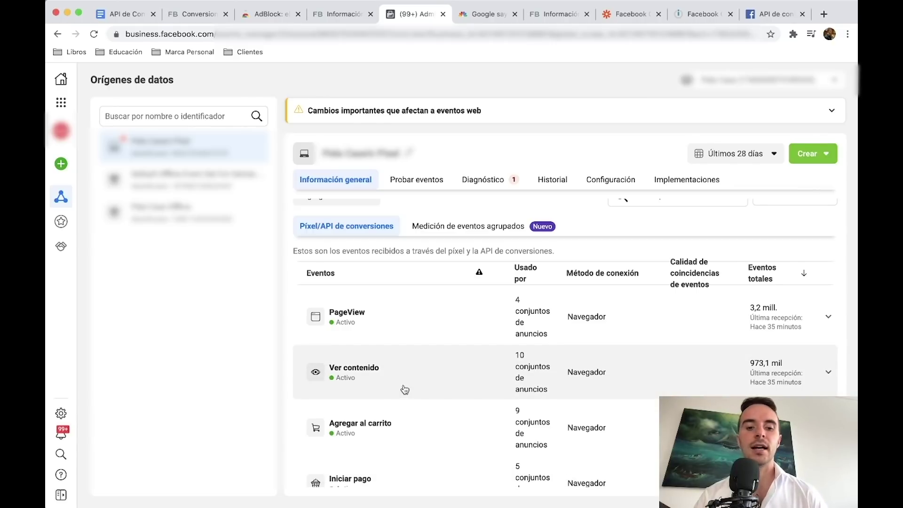
pyautogui.click(402, 431)
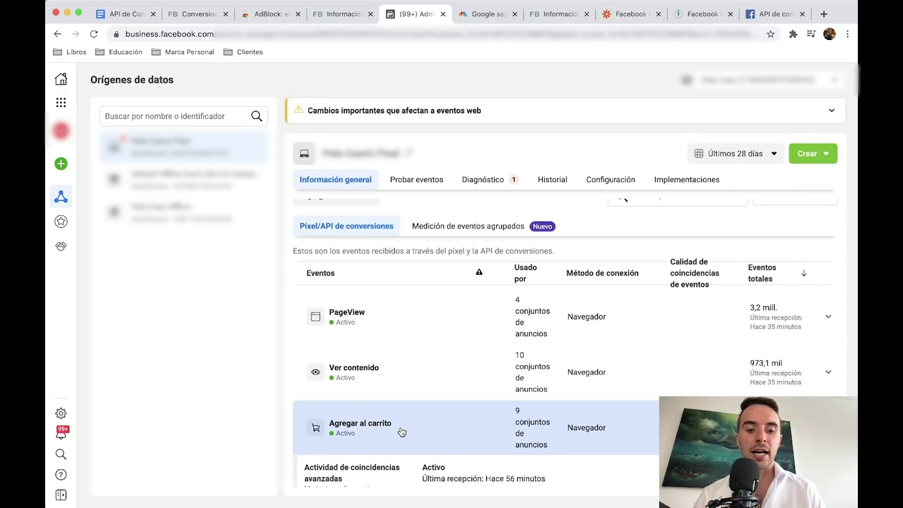
pyautogui.scroll(-3, 400, 428)
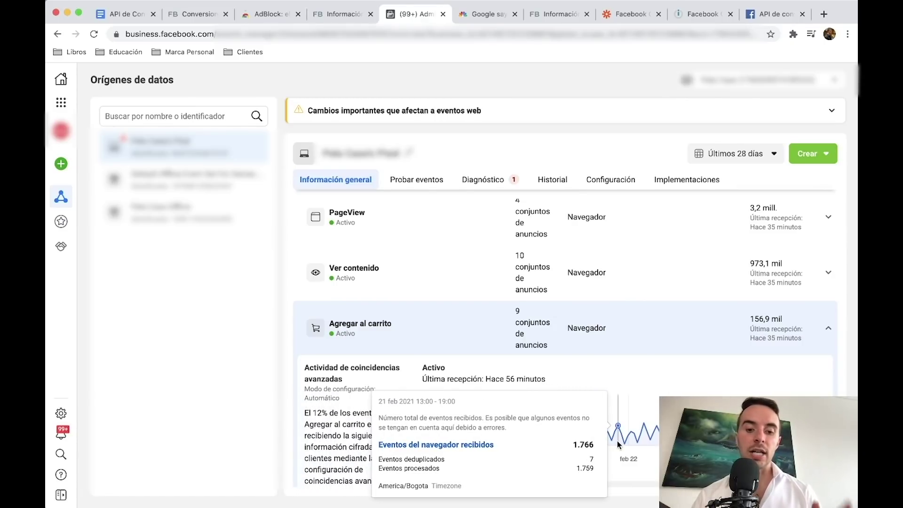
pyautogui.click(423, 322)
pyautogui.scroll(-2, 421, 325)
pyautogui.click(382, 353)
pyautogui.scroll(1, 413, 324)
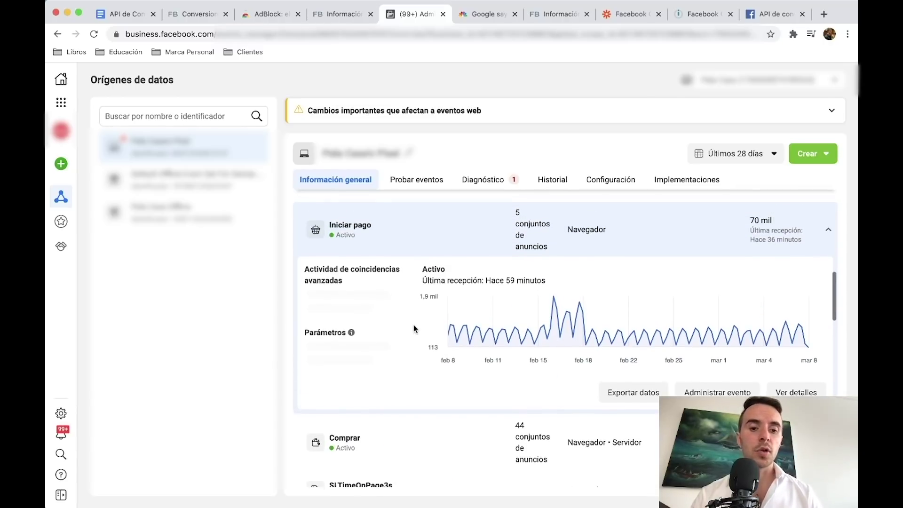
pyautogui.click(407, 215)
# - Expand the Comprar event and examine its connection method, advanced matching and browser versus server activity graph
pyautogui.click(369, 439)
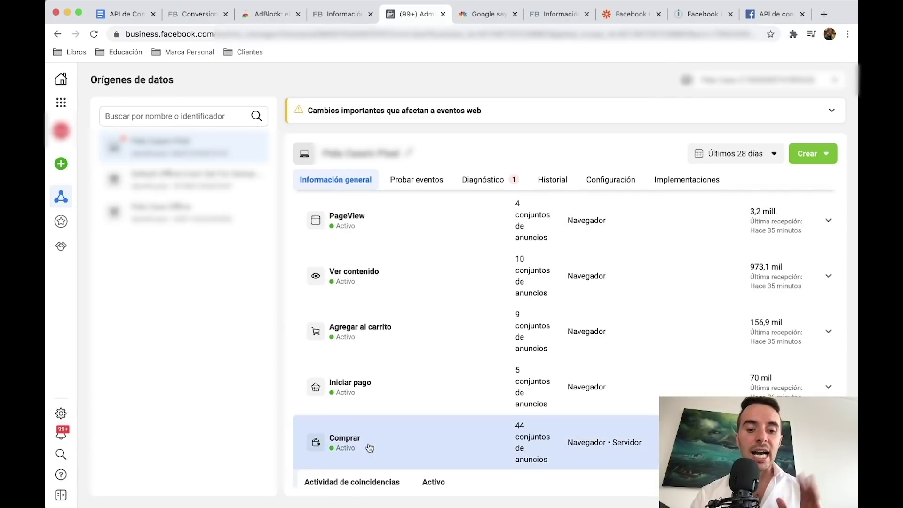
pyautogui.scroll(-1, 370, 447)
pyautogui.scroll(-1, 370, 447)
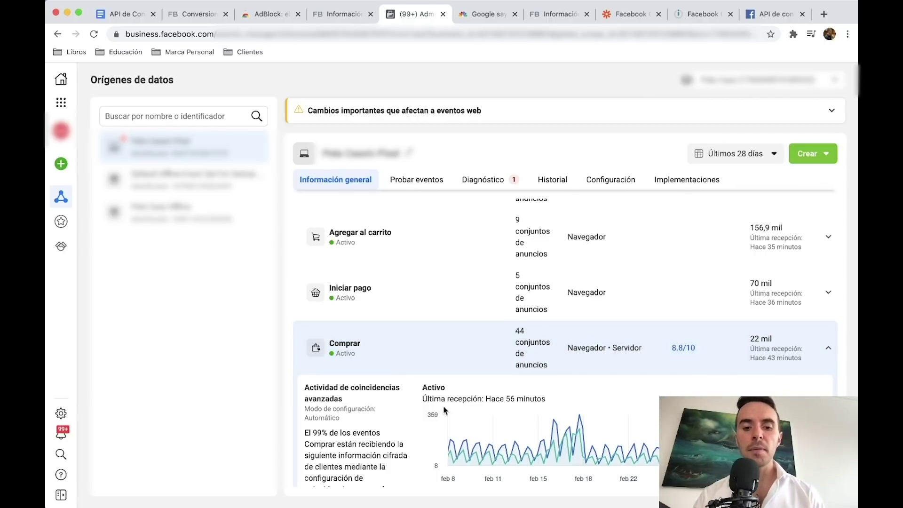
pyautogui.moveTo(583, 427)
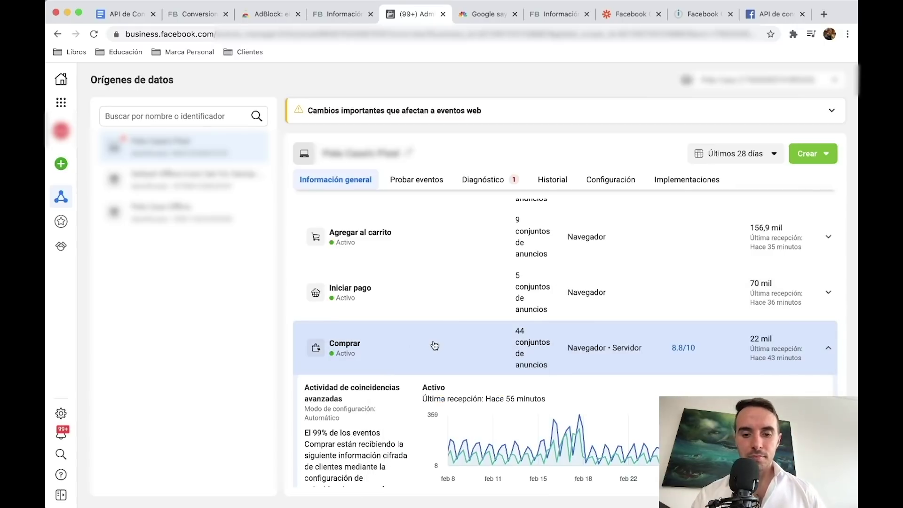
pyautogui.scroll(-1, 434, 346)
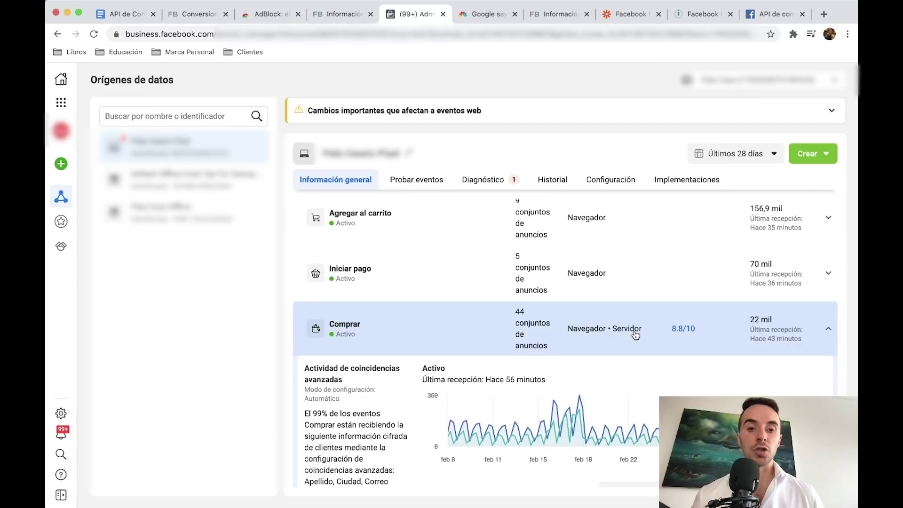
pyautogui.moveTo(534, 437)
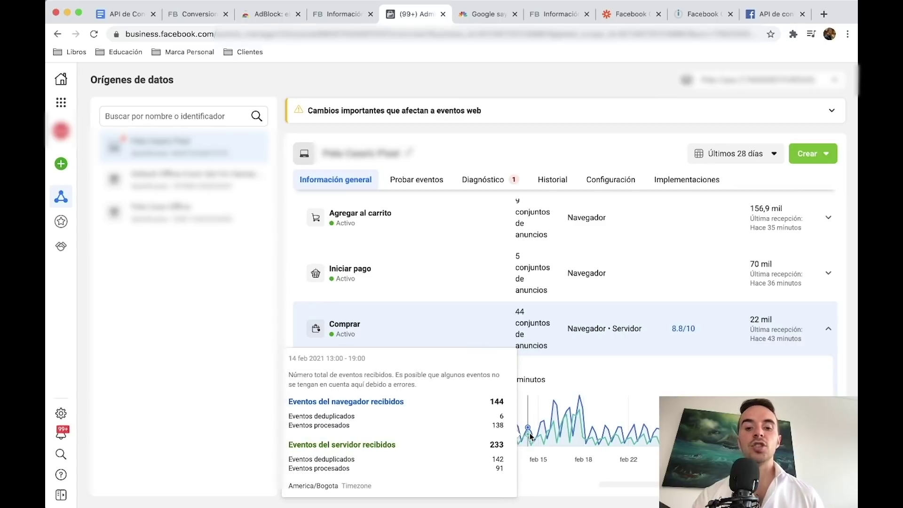
pyautogui.scroll(-1, 531, 436)
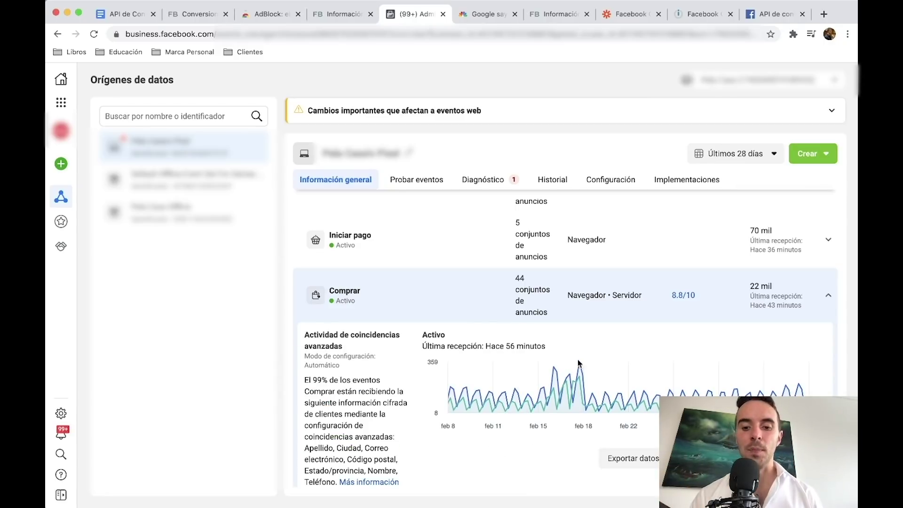
pyautogui.moveTo(580, 379)
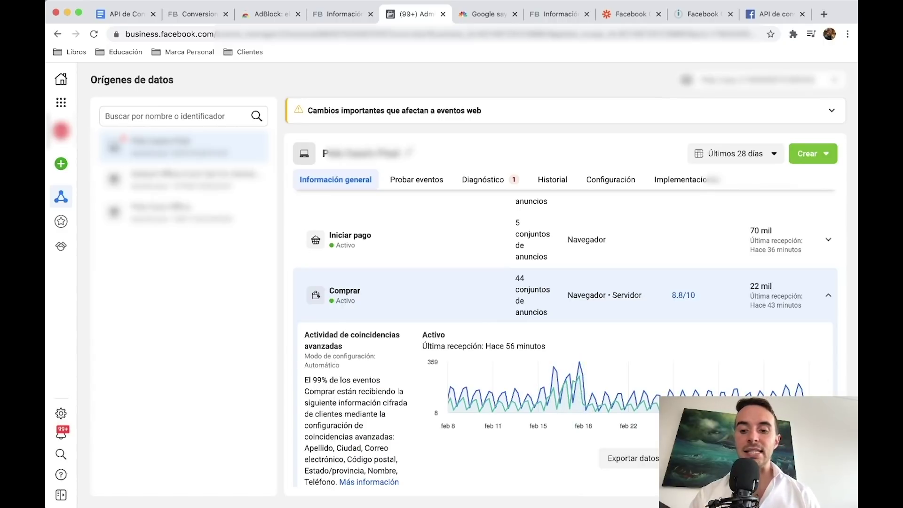
# - Open the Comprar event's full details and highlight the browser pixel's received and deduplicated events in Resumen del evento
pyautogui.click(705, 458)
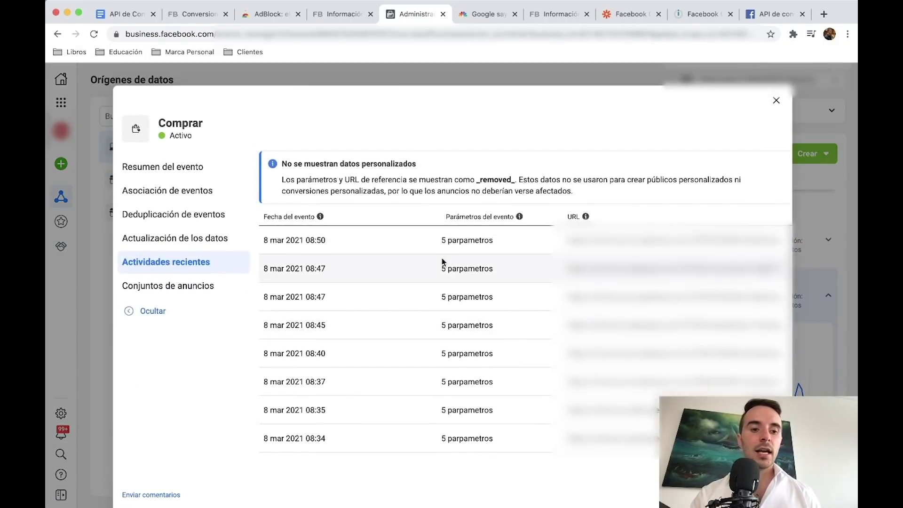
pyautogui.click(207, 166)
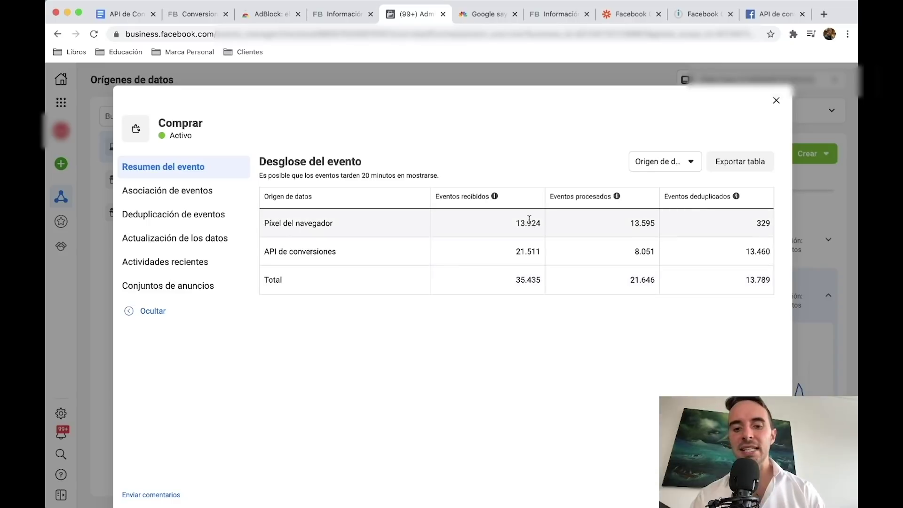
pyautogui.moveTo(515, 223); pyautogui.dragTo(540, 223)
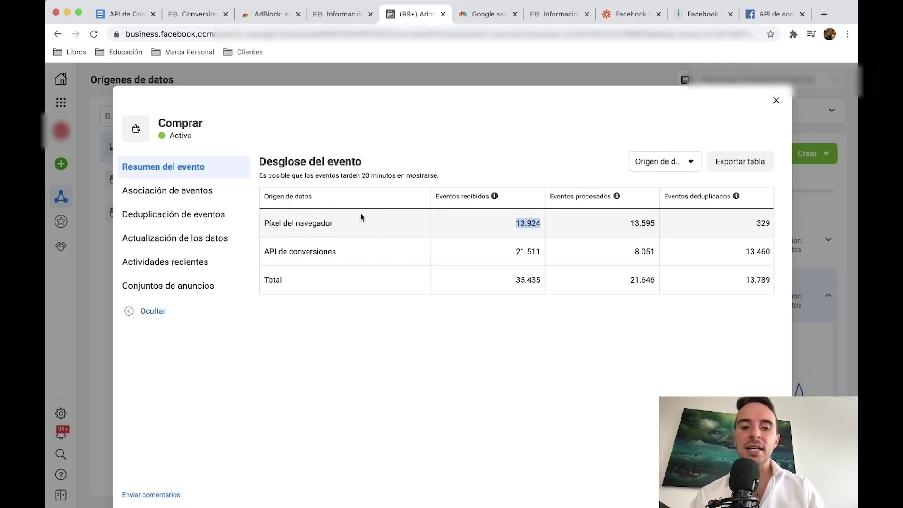
pyautogui.tripleClick(776, 226)
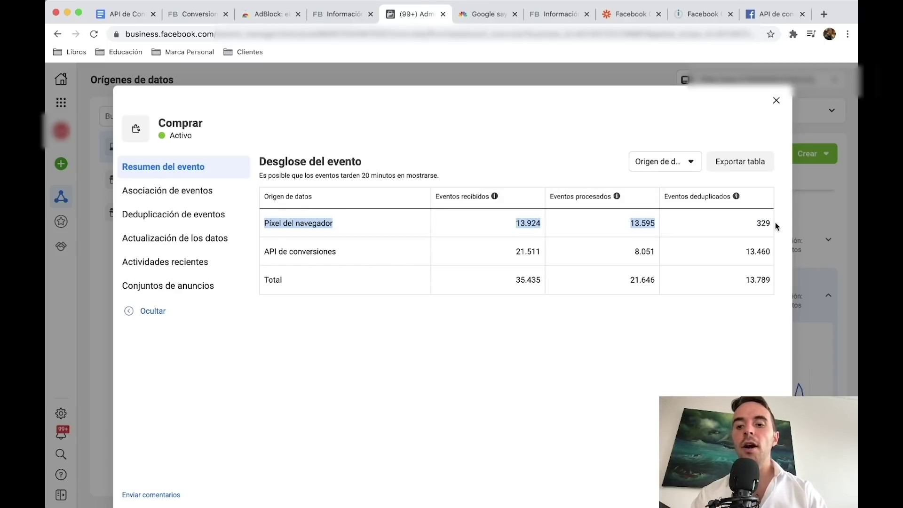
pyautogui.click(776, 226)
pyautogui.doubleClick(762, 222)
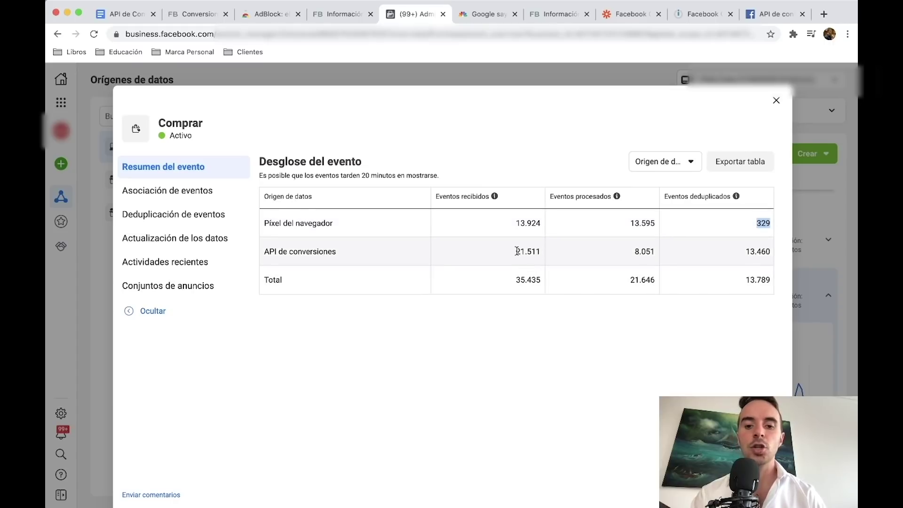
# - Highlight the received and deduplicated event figures for the API de conversiones row, then clear the selection
pyautogui.moveTo(515, 252); pyautogui.dragTo(546, 253)
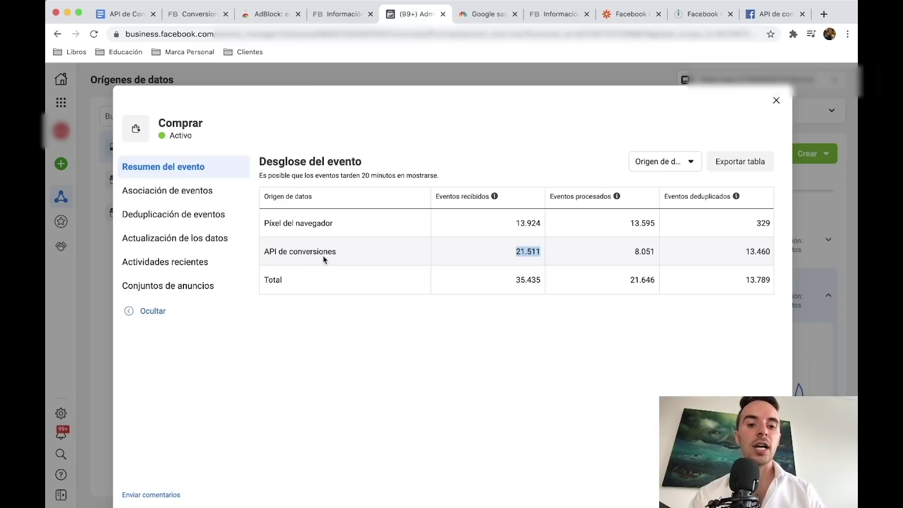
pyautogui.click(744, 252)
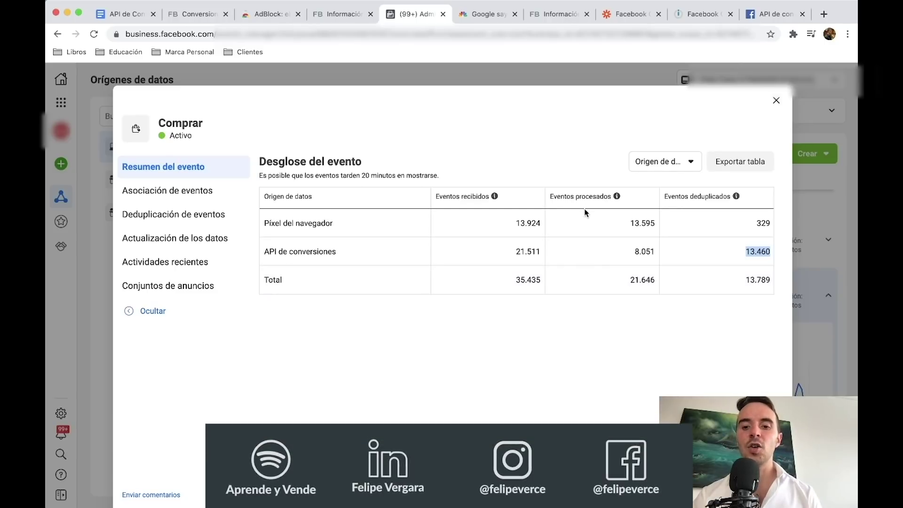
pyautogui.click(589, 323)
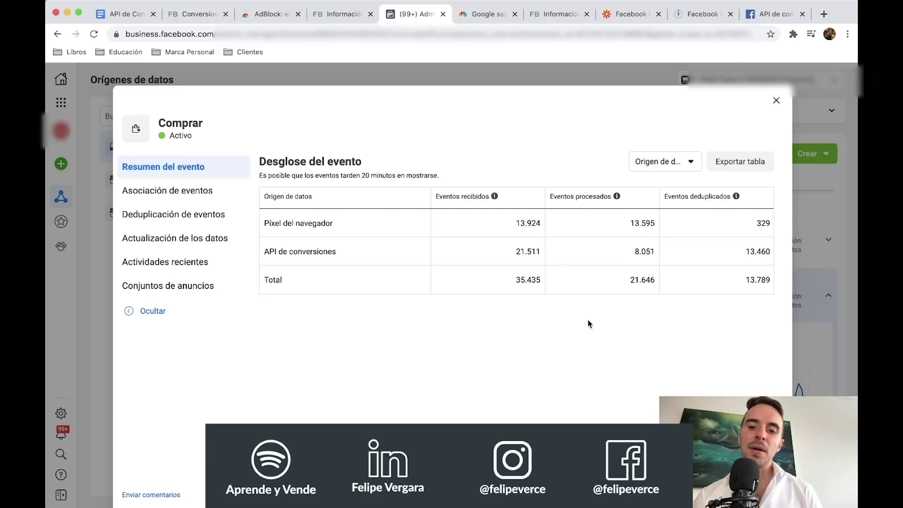
# - Compare the browser pixel's received, deduplicated and processed events with the total of processed events by highlighting each figure
pyautogui.moveTo(517, 222); pyautogui.dragTo(547, 225)
pyautogui.moveTo(757, 223); pyautogui.dragTo(773, 225)
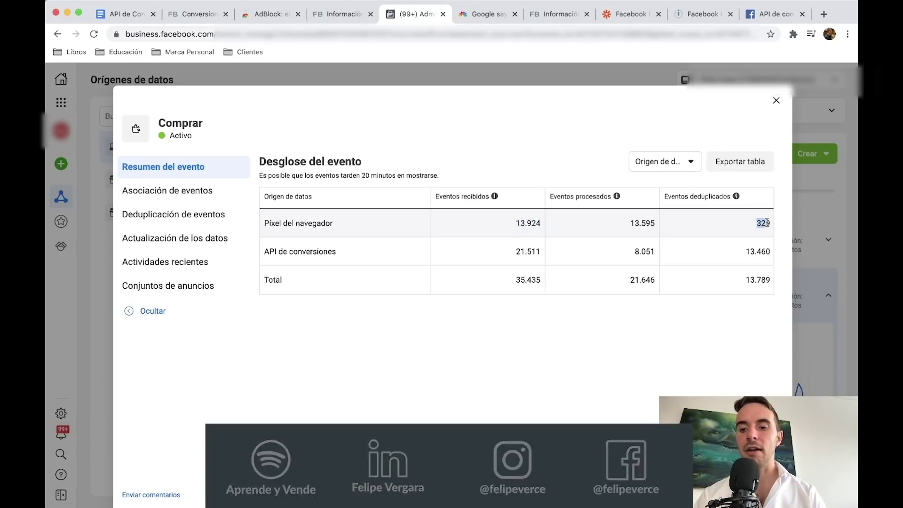
pyautogui.moveTo(629, 224); pyautogui.dragTo(665, 228)
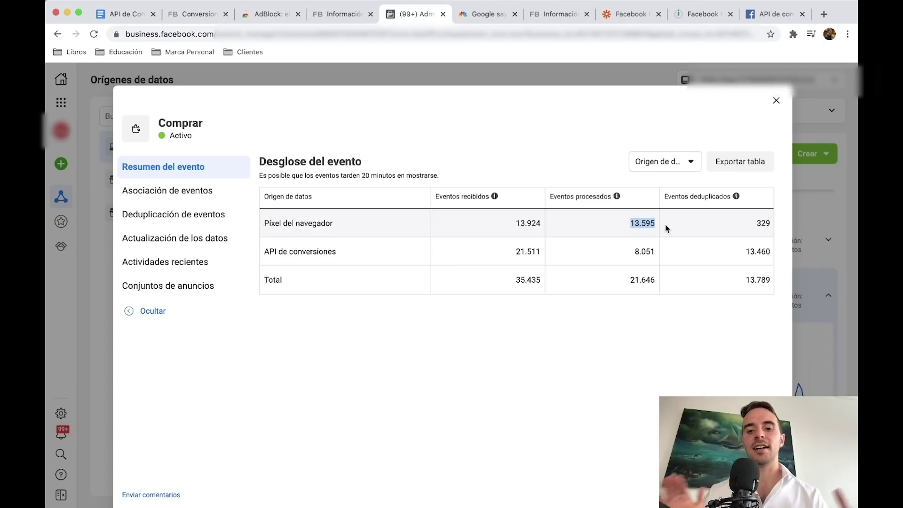
pyautogui.doubleClick(518, 222)
pyautogui.moveTo(633, 221); pyautogui.dragTo(654, 220)
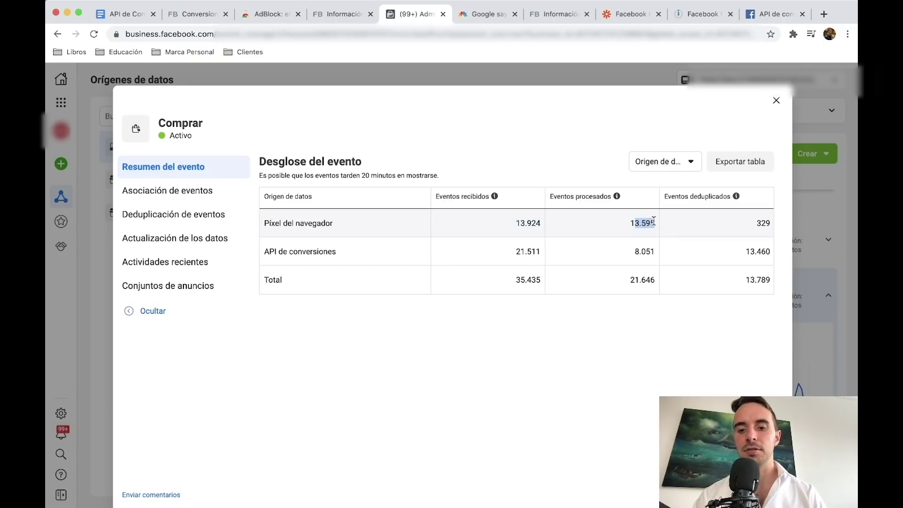
pyautogui.doubleClick(763, 222)
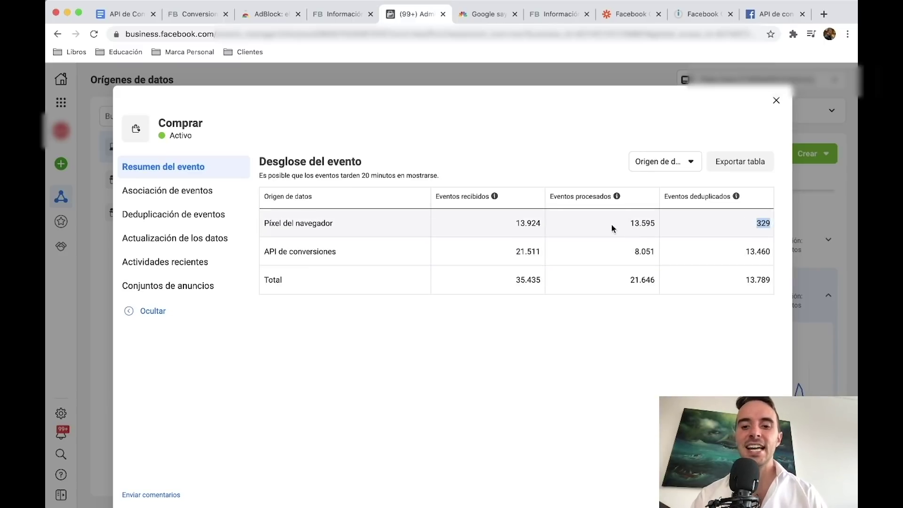
pyautogui.moveTo(630, 223); pyautogui.dragTo(651, 222)
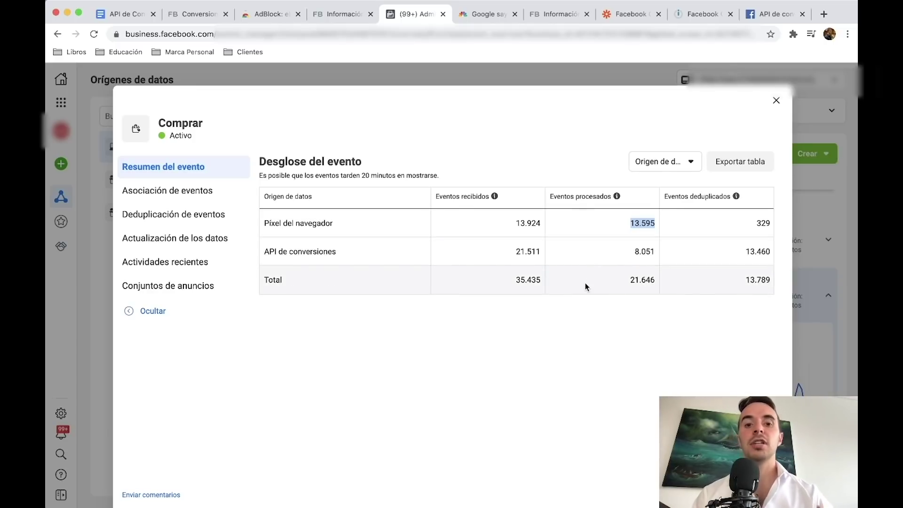
pyautogui.moveTo(629, 280); pyautogui.dragTo(657, 282)
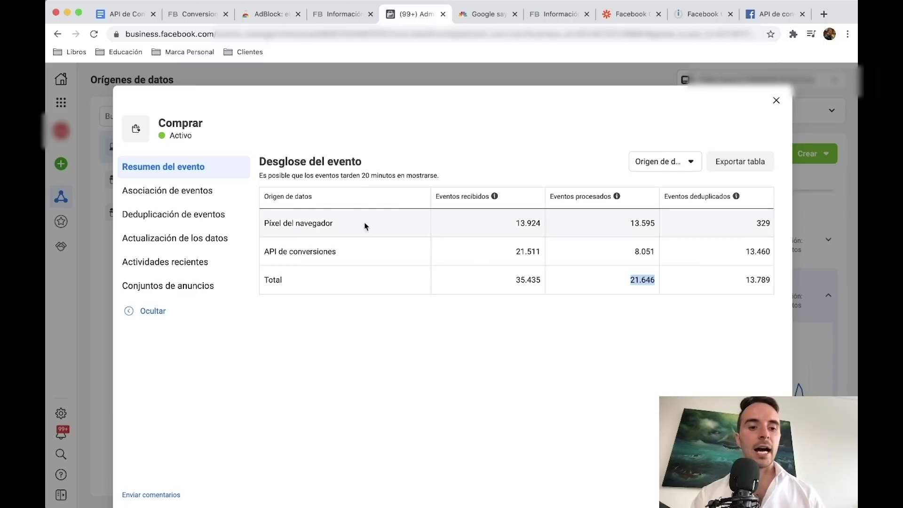
# - Review Actualización de los datos for the Comprar event and close the event details
pyautogui.click(201, 239)
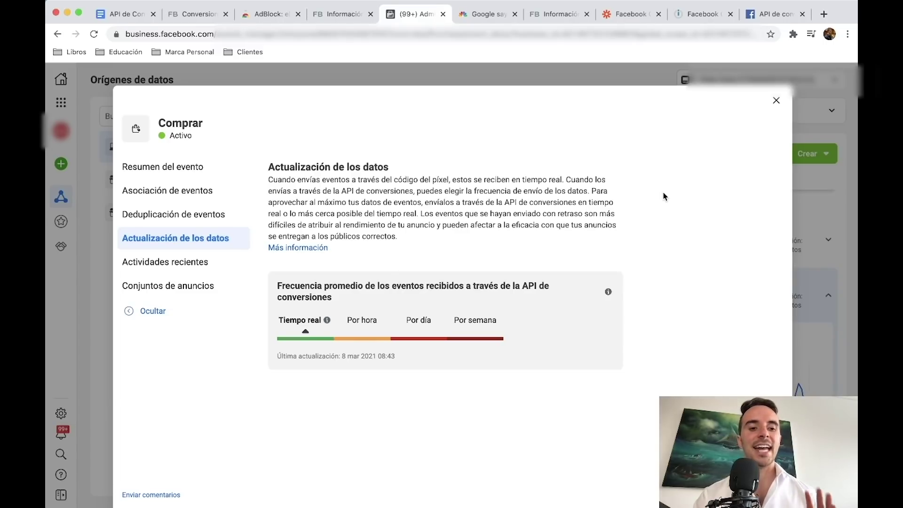
pyautogui.click(776, 100)
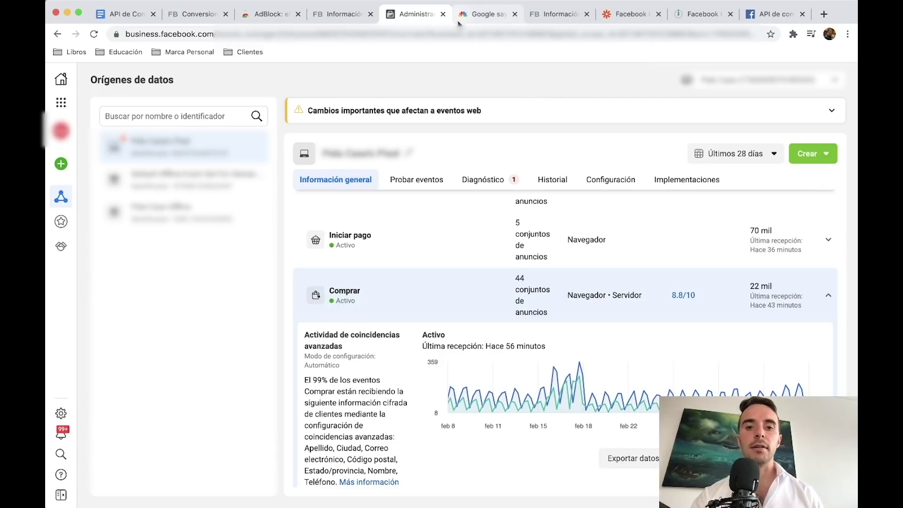
# - Switch to the CNBC article on Google phasing out browser cookies, highlight its publication date and skim the text
pyautogui.click(473, 13)
pyautogui.moveTo(218, 325); pyautogui.dragTo(264, 327)
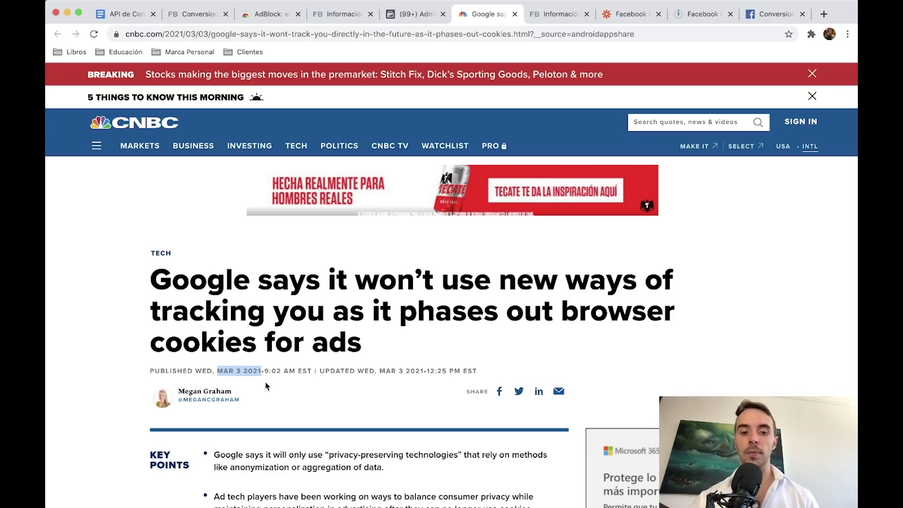
pyautogui.scroll(-15, 265, 385)
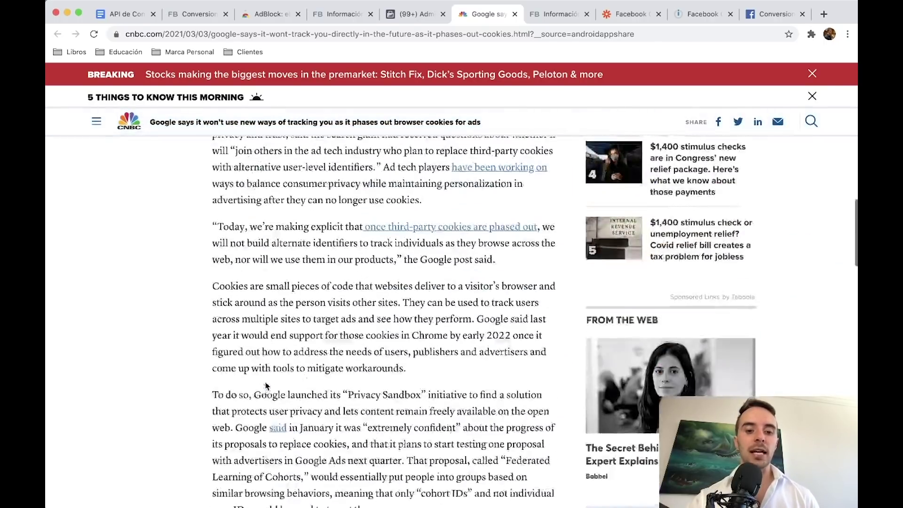
pyautogui.scroll(15, 383, 320)
# - Return to the Google Docs outline, preview the link about Google eliminating cookies, and place the cursor after "¿Reemplazará al Pixel?"
pyautogui.click(120, 14)
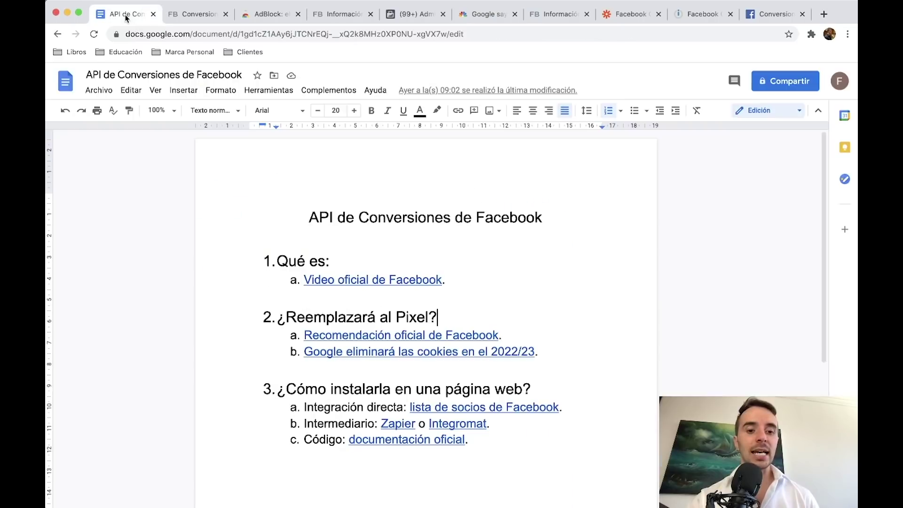
pyautogui.click(384, 351)
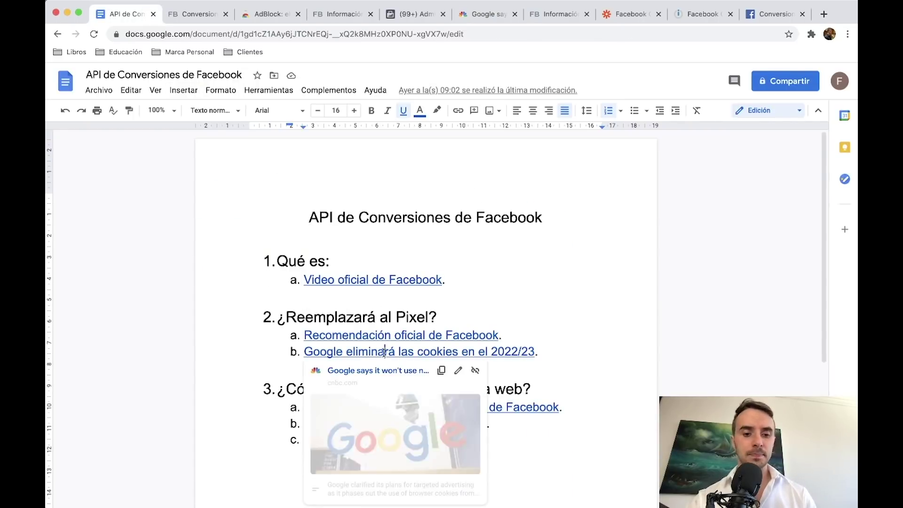
pyautogui.click(451, 319)
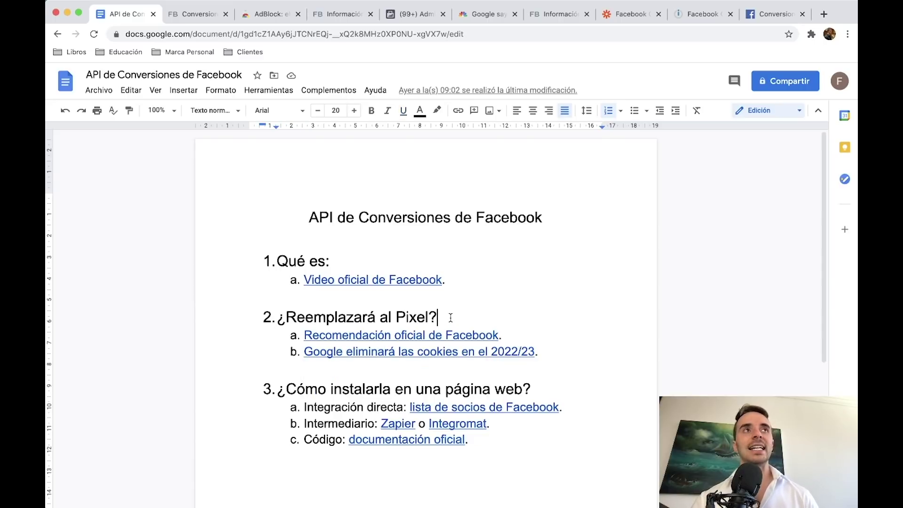